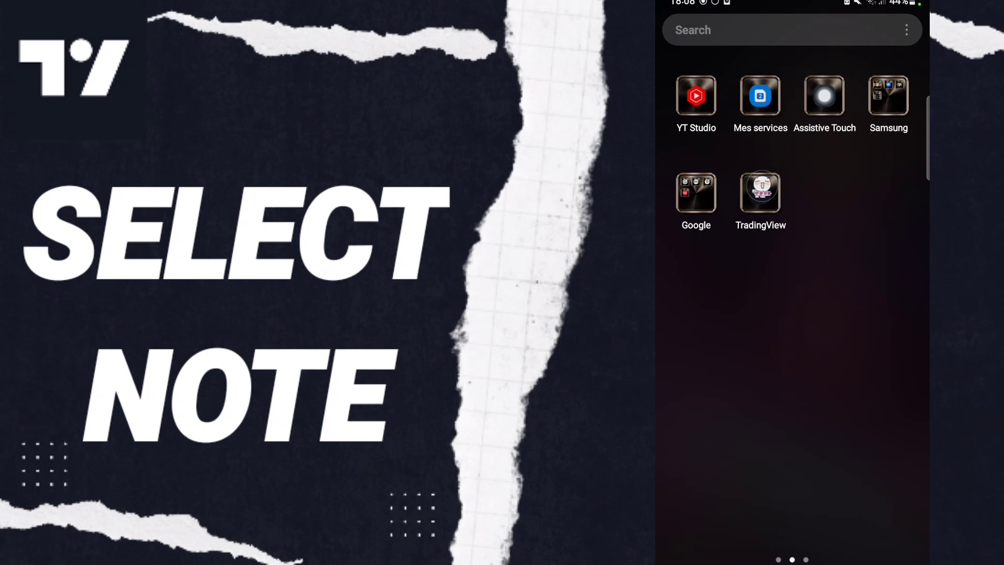
- Launch TradingView and open Apple (AAPL) from the Watchlist
left_click(759, 193)
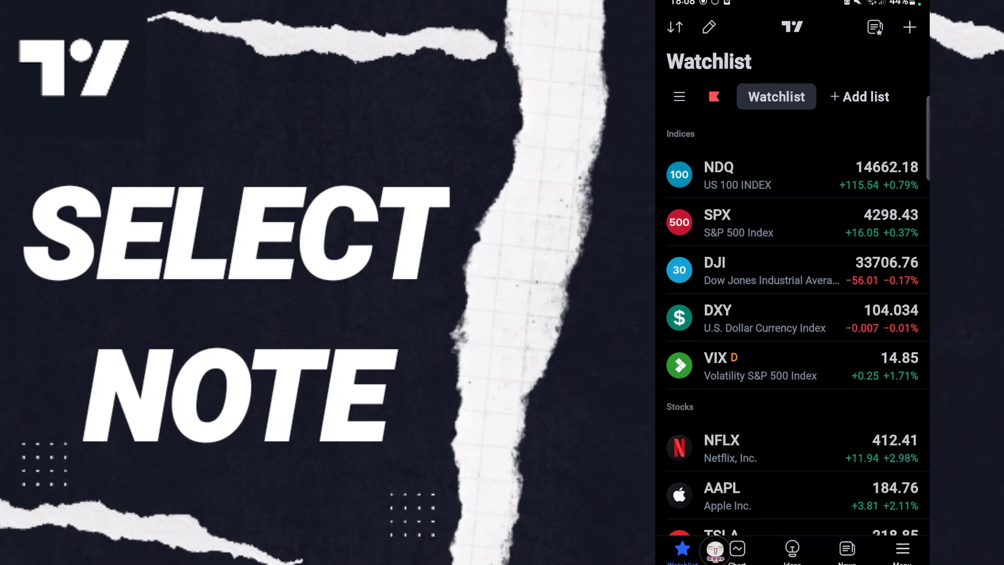
left_click(734, 551)
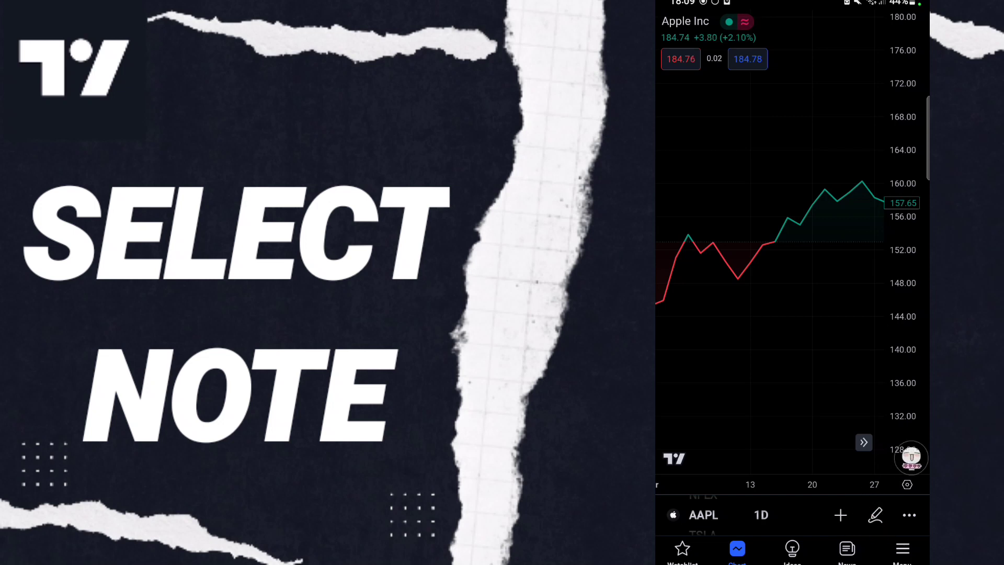
- Choose the Note tool from the drawing tools' Annotation section
left_click(871, 514)
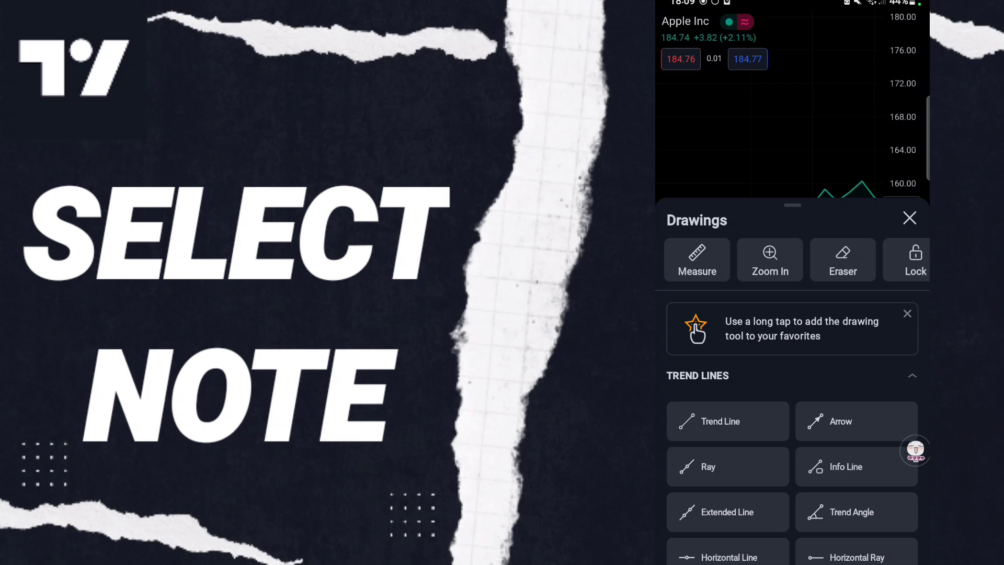
scroll(911, 450, "down", 8)
scroll(911, 459, "down", 8)
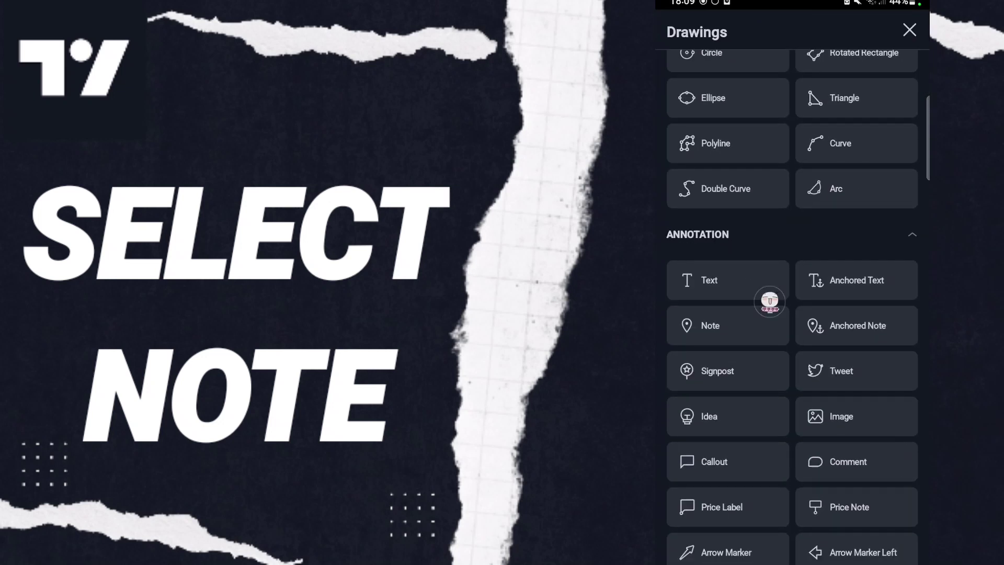
left_click(711, 338)
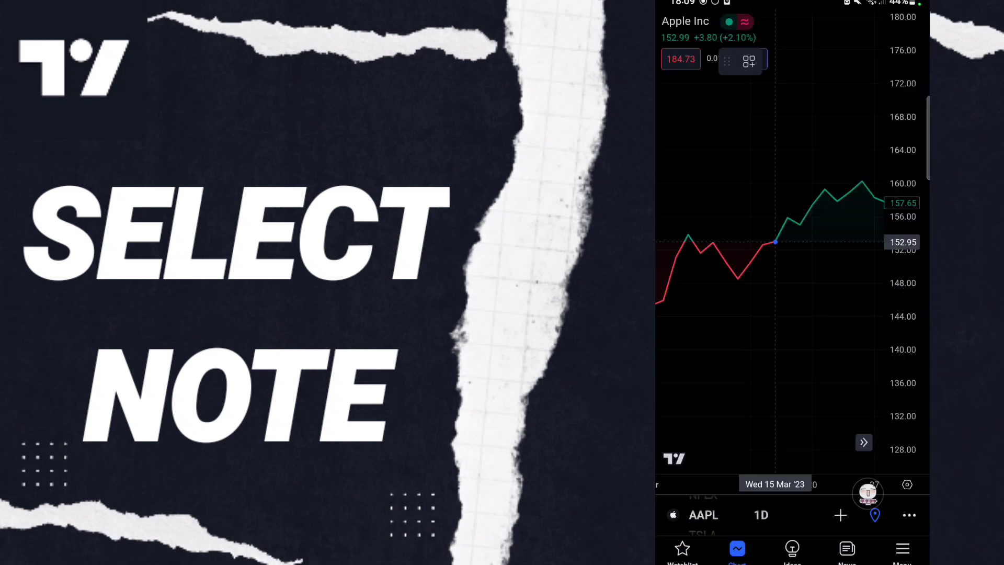
- Place a note on the AAPL chart and erase its text
left_click(874, 515)
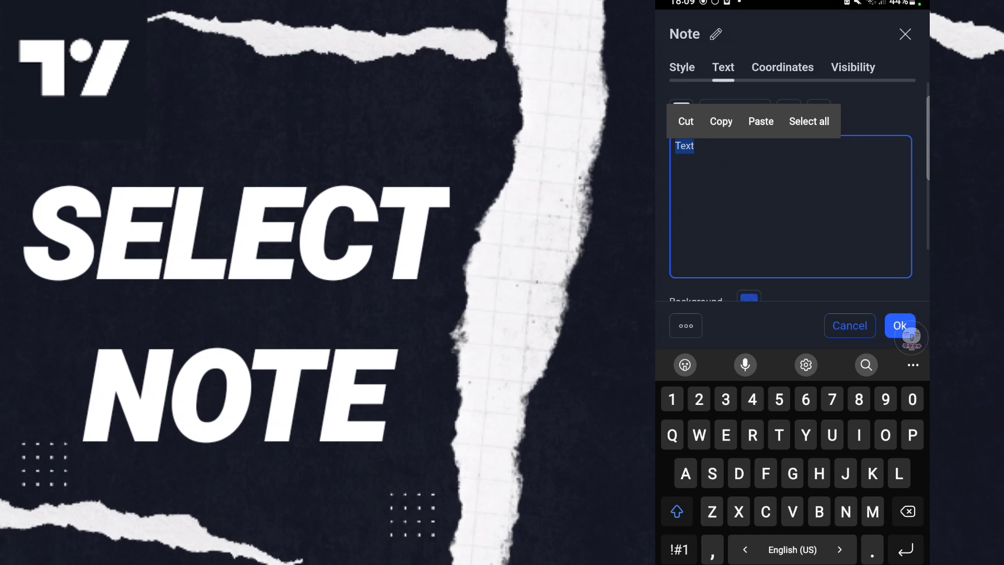
type("Bkgfe5gred")
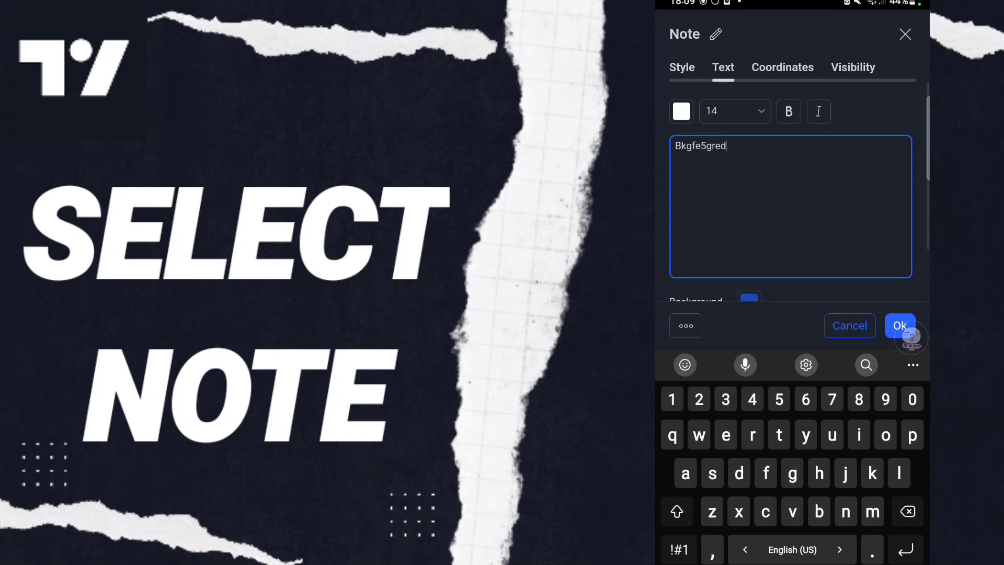
key("BackSpace")
key("BackSpace")
key("BackSpace")
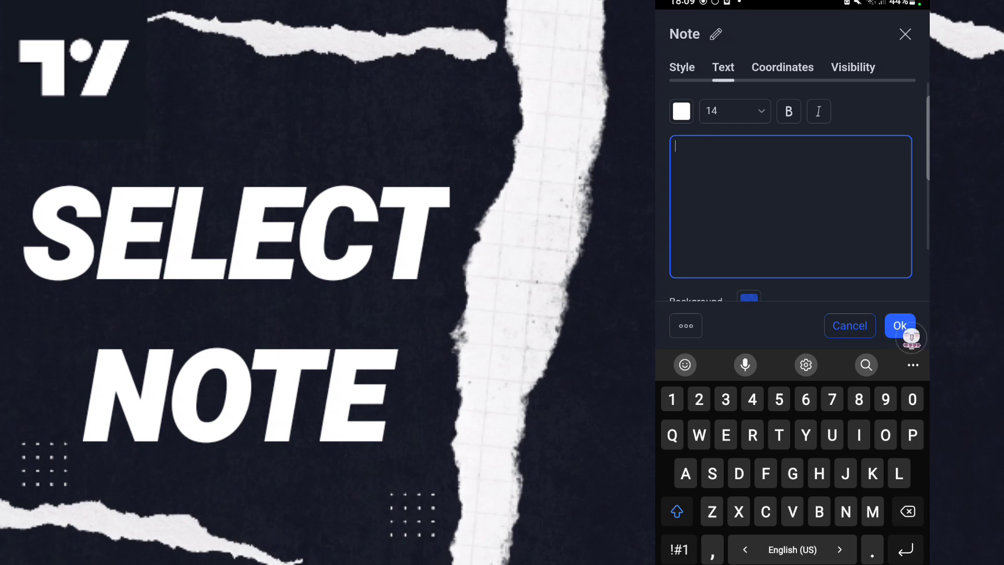
- Pull down the notification shade and expand the screen-recording notification to show Stop
left_click_drag(792, 4, 793, 315)
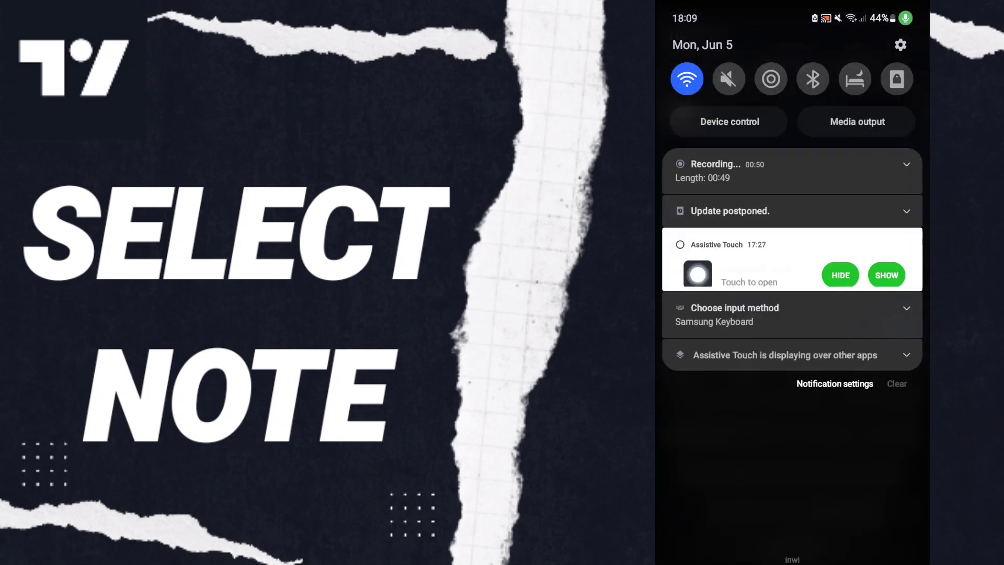
left_click(905, 164)
key("Escape")
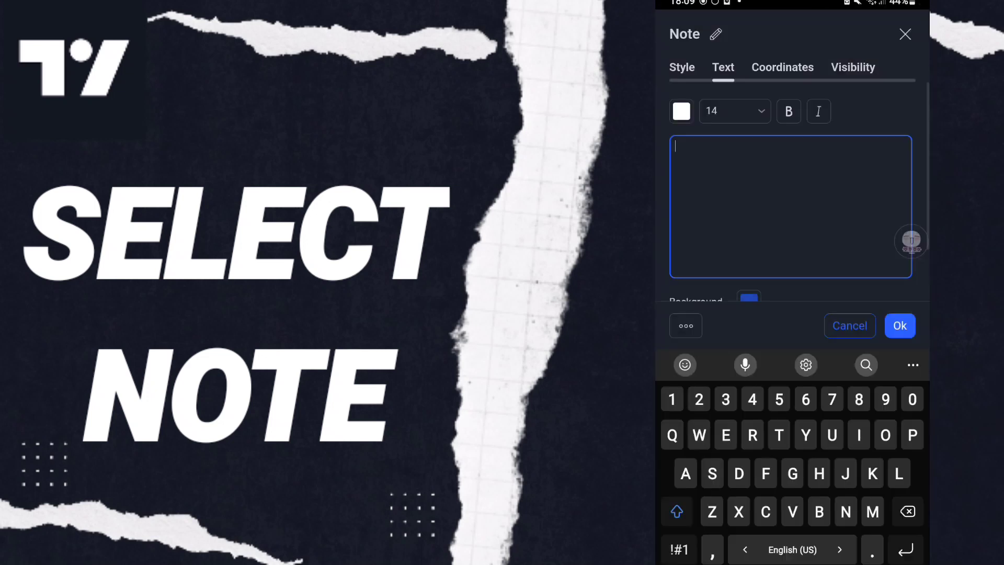
left_click_drag(792, 4, 792, 314)
left_click(906, 164)
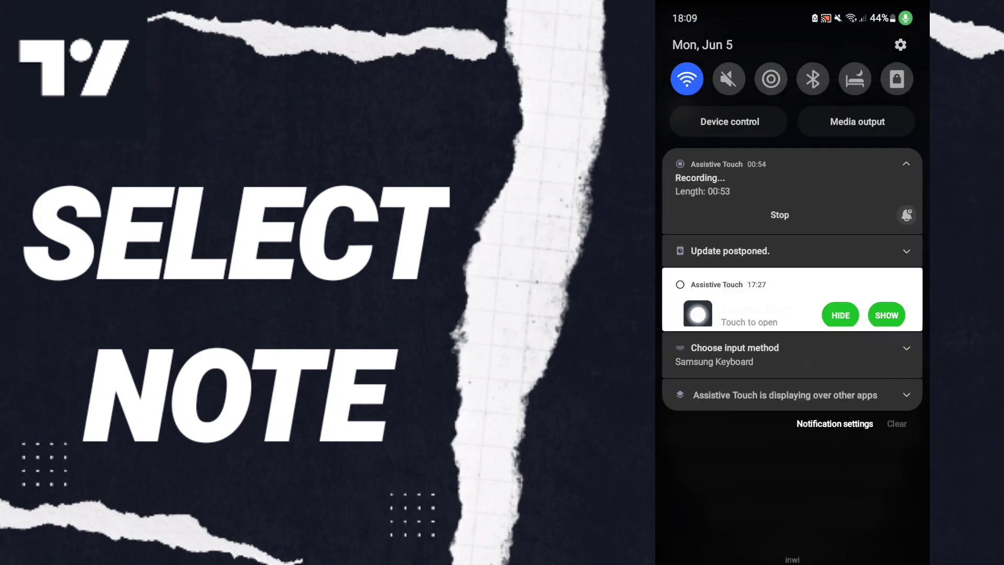